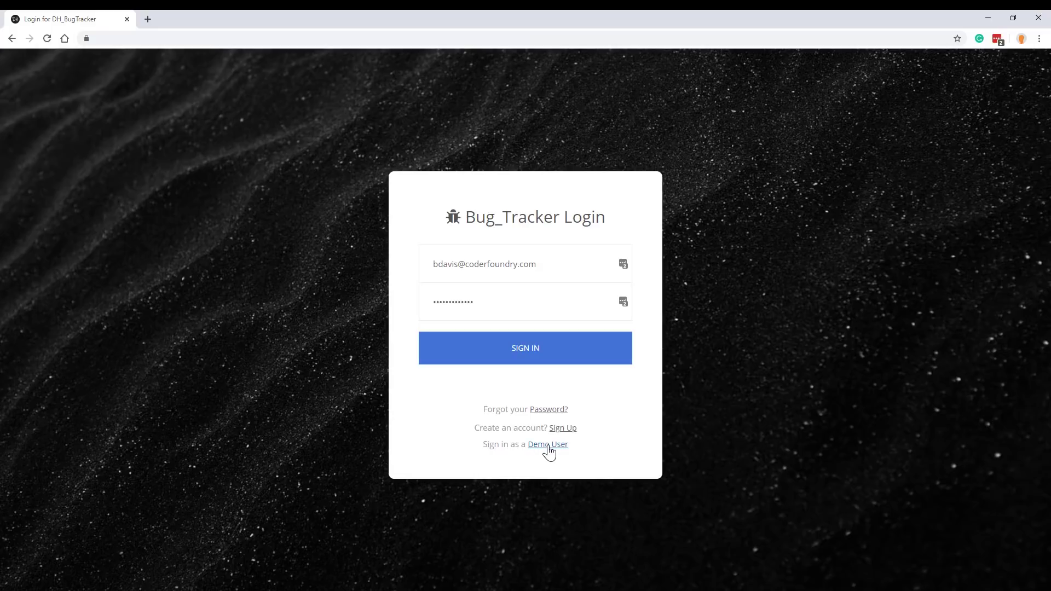
# Step: Sign in through the Demo User link with the Admin role to reach the ticket-chart dashboard
pyautogui.click(549, 450)
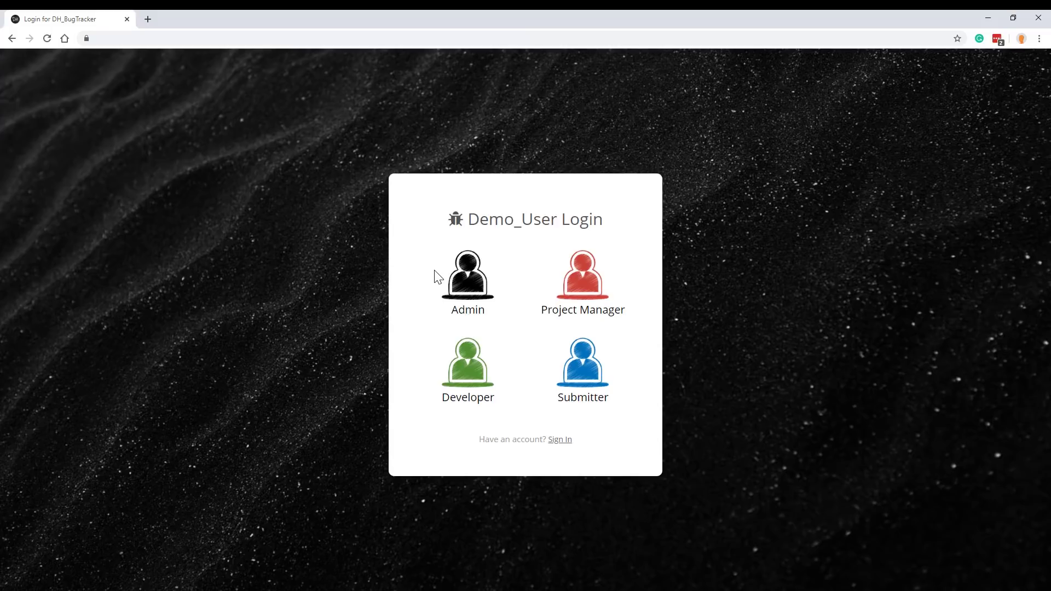
pyautogui.click(469, 284)
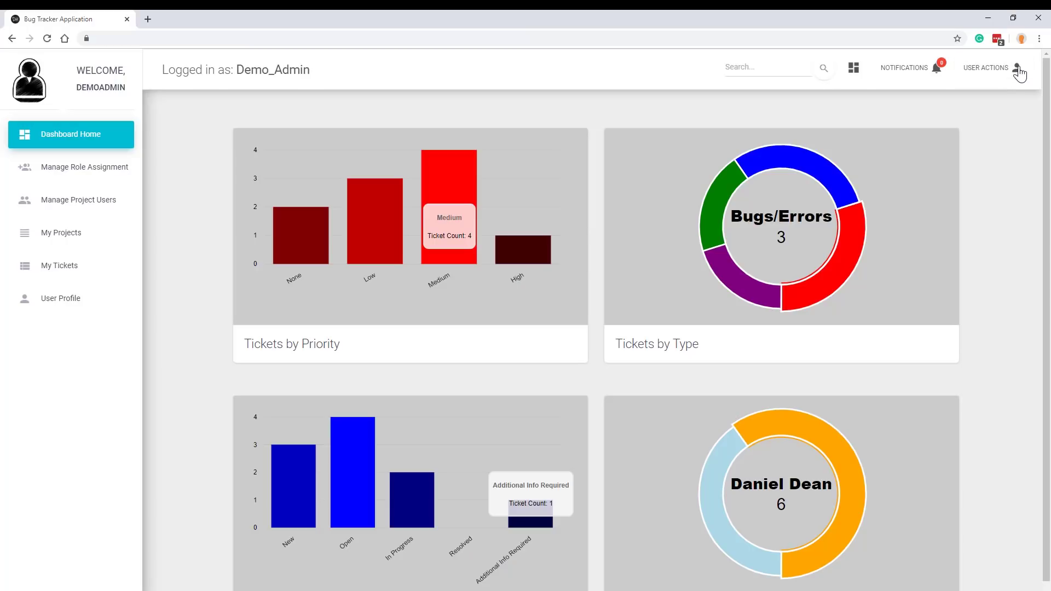
# Step: Log out of Demo_Admin and sign back in with the saved Admin credentials
pyautogui.click(1018, 70)
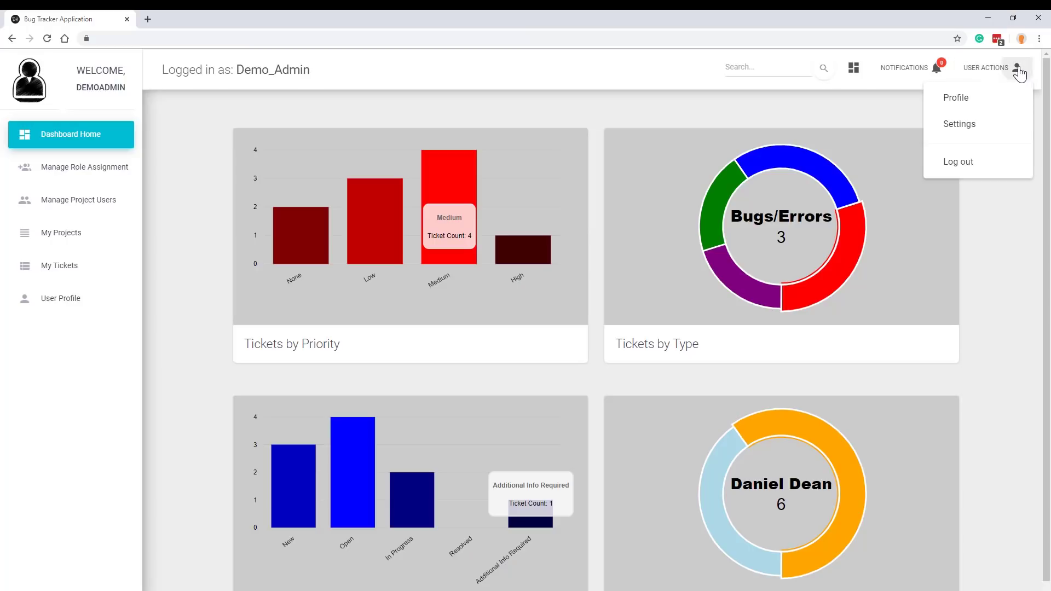
pyautogui.click(970, 173)
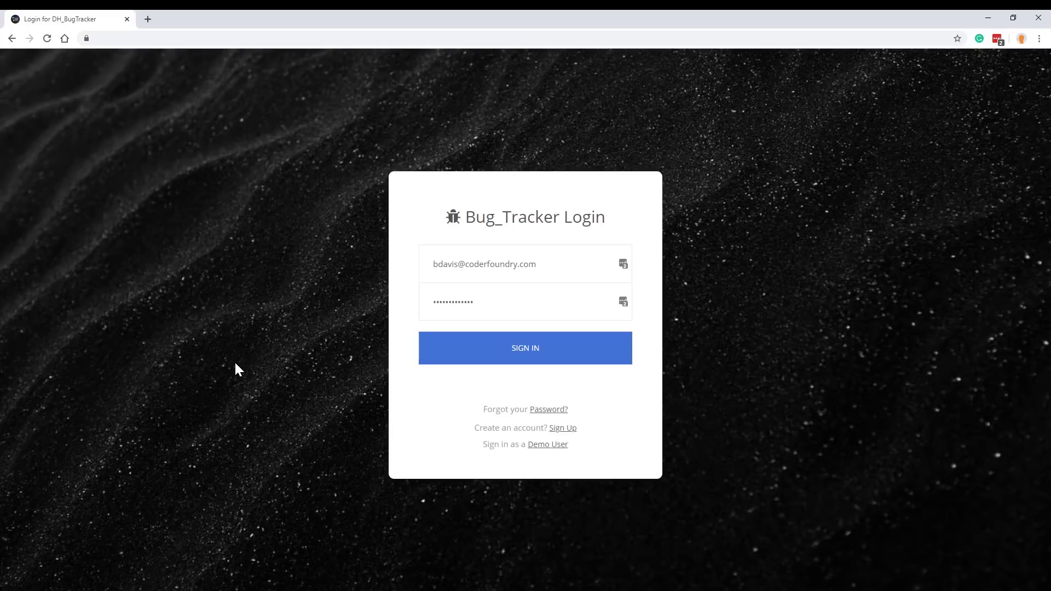
pyautogui.click(526, 354)
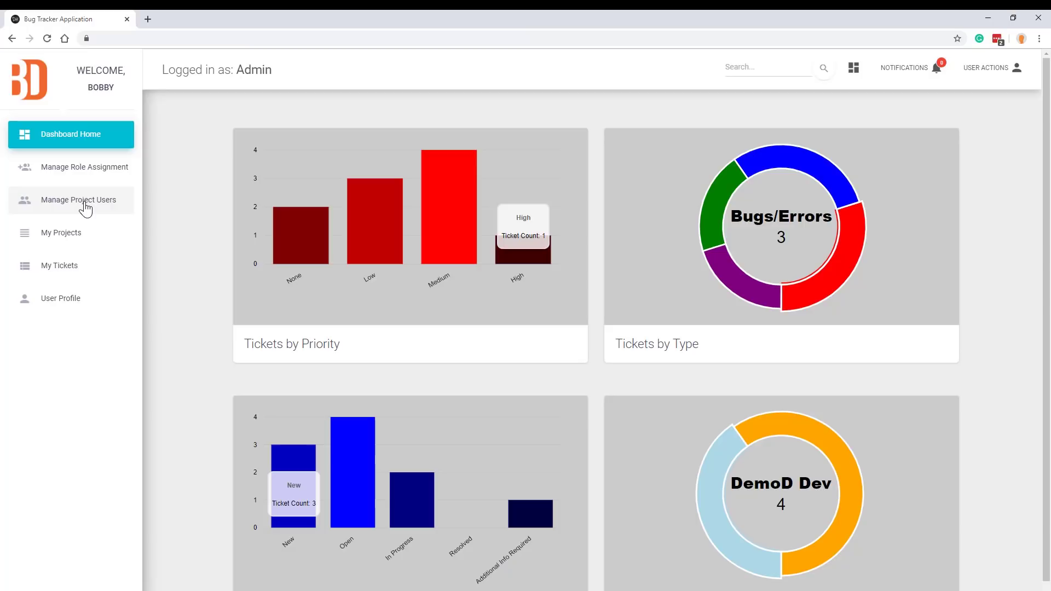
# Step: Open Manage Role Assignment and browse the role dropdown, closing it without choosing a role
pyautogui.click(80, 178)
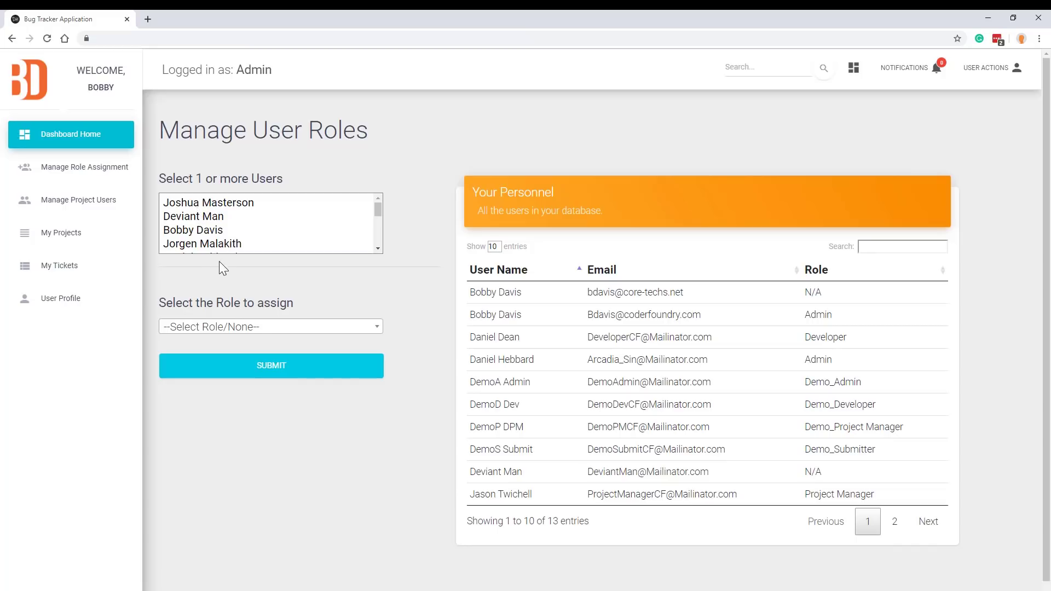
pyautogui.click(260, 328)
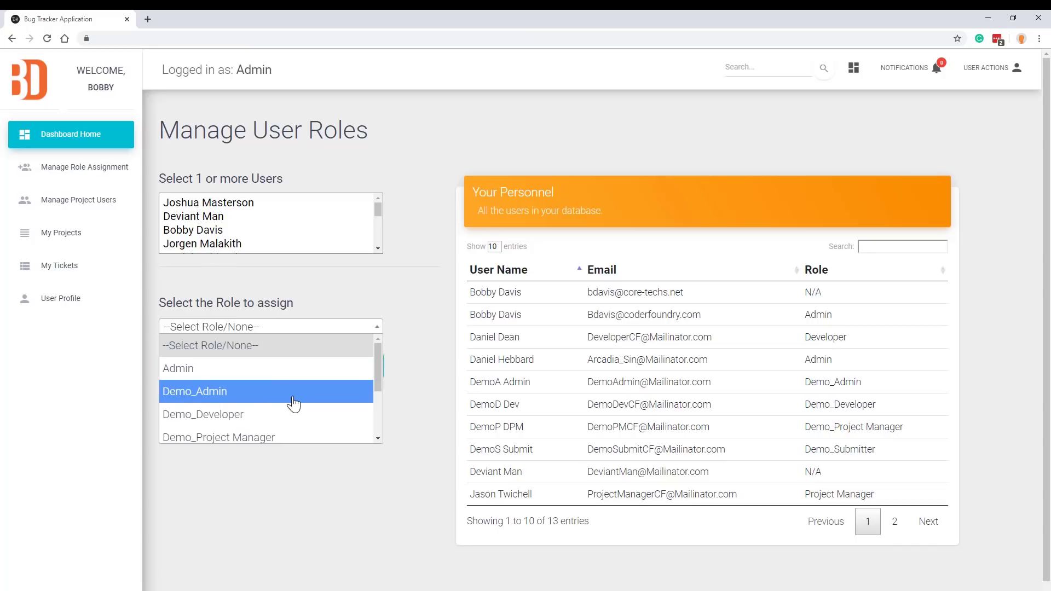
pyautogui.scroll(-2, 294, 404)
pyautogui.scroll(3, 294, 408)
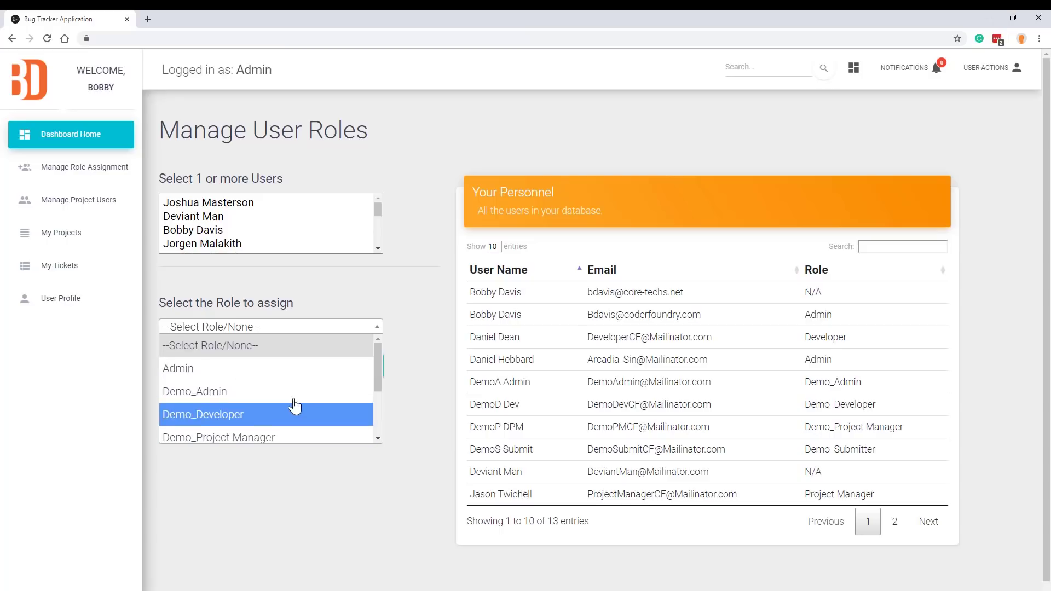
pyautogui.click(360, 282)
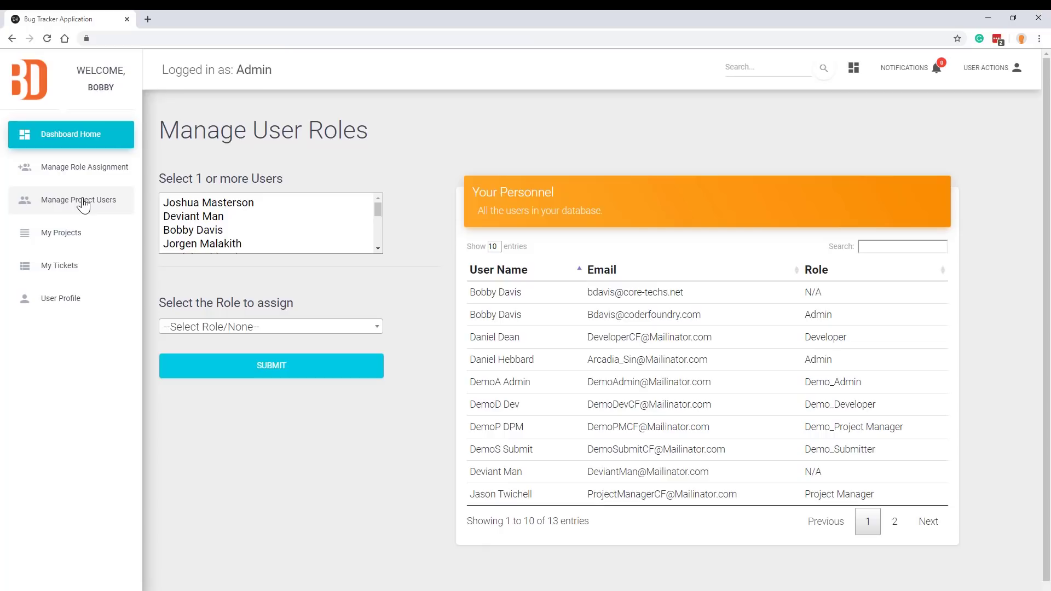
# Step: Open My Projects to list the five projects, including DH_Blog, DH_BugTracker and DH_Portfolio
pyautogui.click(73, 236)
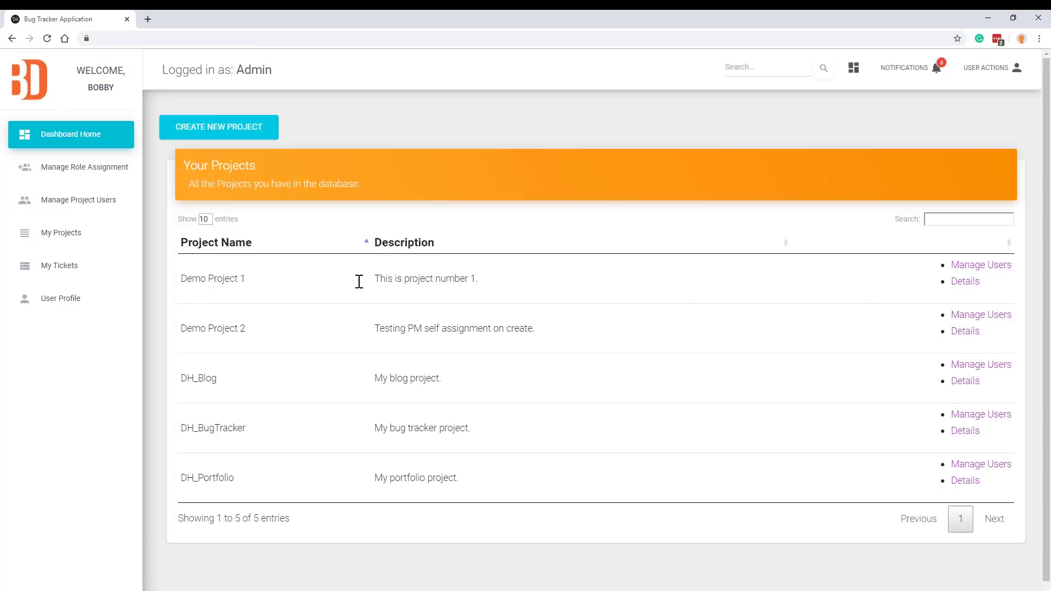
# Step: Open the Details page for Demo Project 1 from its row in the projects list
pyautogui.click(965, 283)
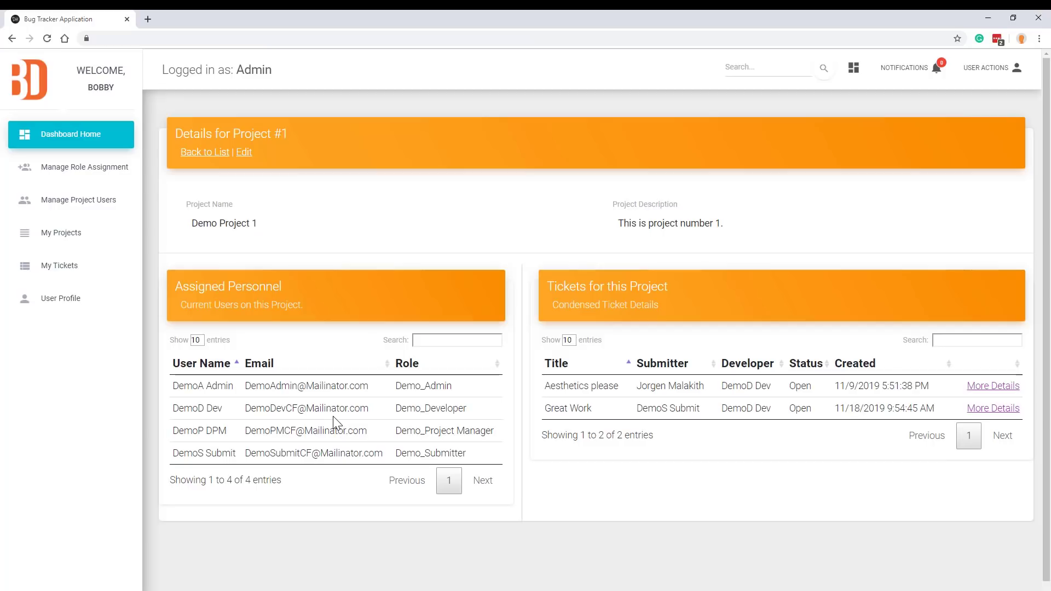
# Step: Enter 'd' in the personnel search, then enter and clear 'J' in the tickets search
pyautogui.click(433, 342)
pyautogui.write('d')
pyautogui.click(958, 340)
pyautogui.write('J')
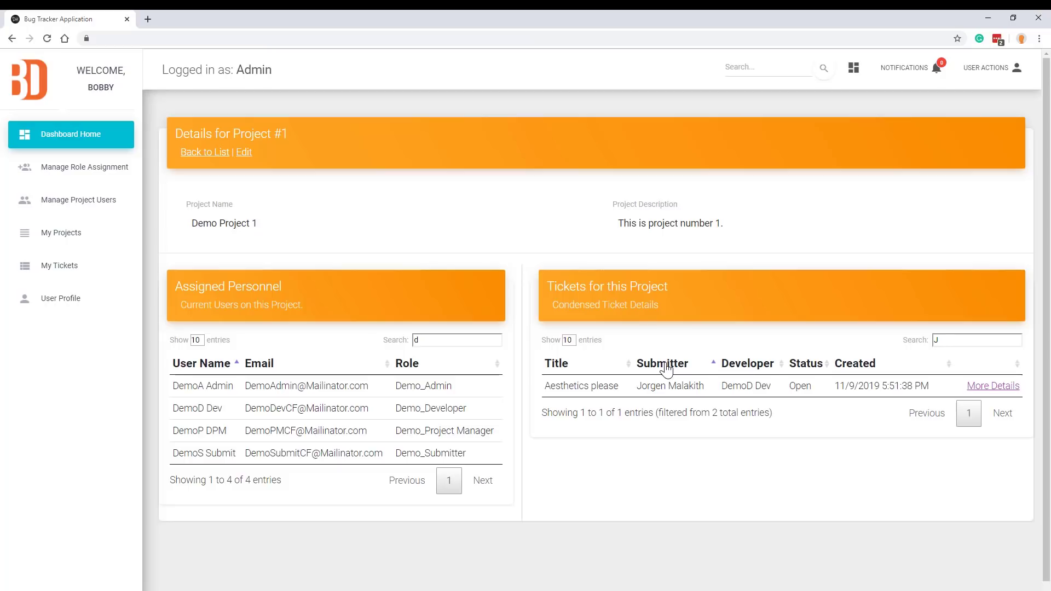
pyautogui.press('BackSpace')
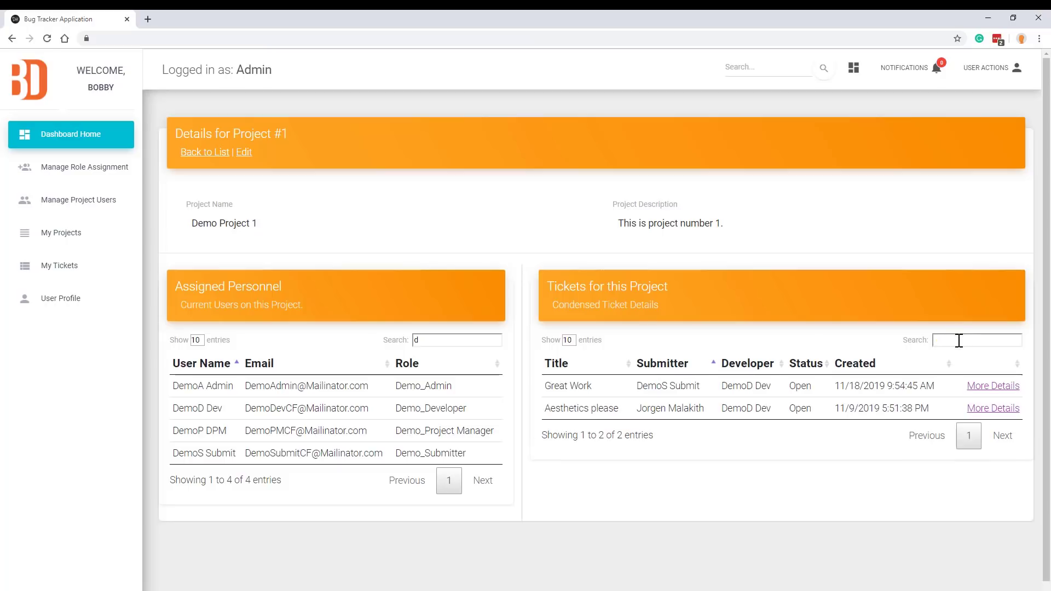
# Step: Open the Great Work ticket and post the comment 'I want to see more use of gray in the dashboard'
pyautogui.click(984, 388)
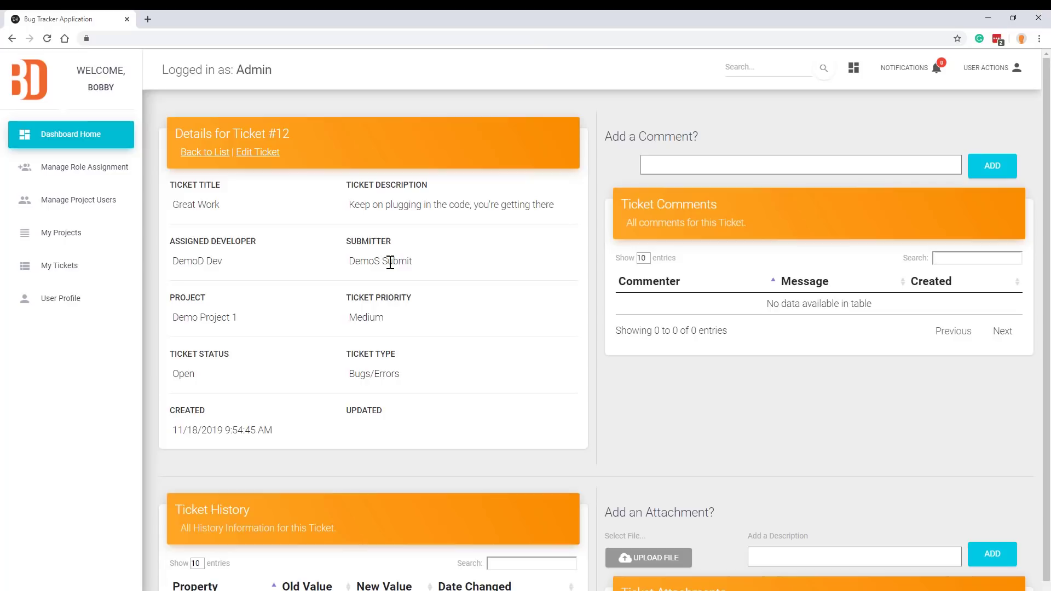
pyautogui.click(701, 161)
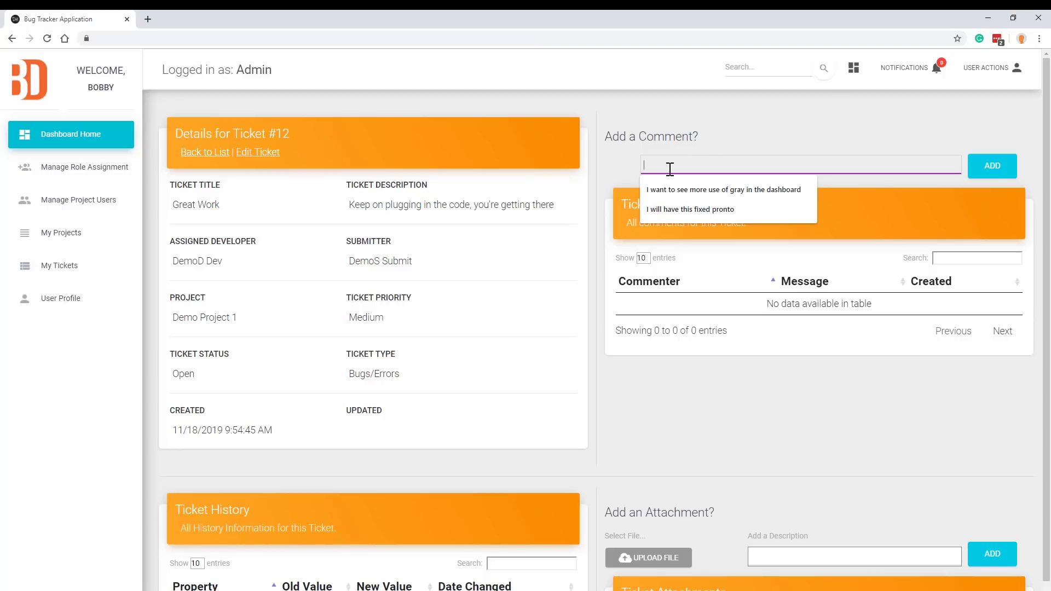
pyautogui.click(669, 188)
pyautogui.click(999, 167)
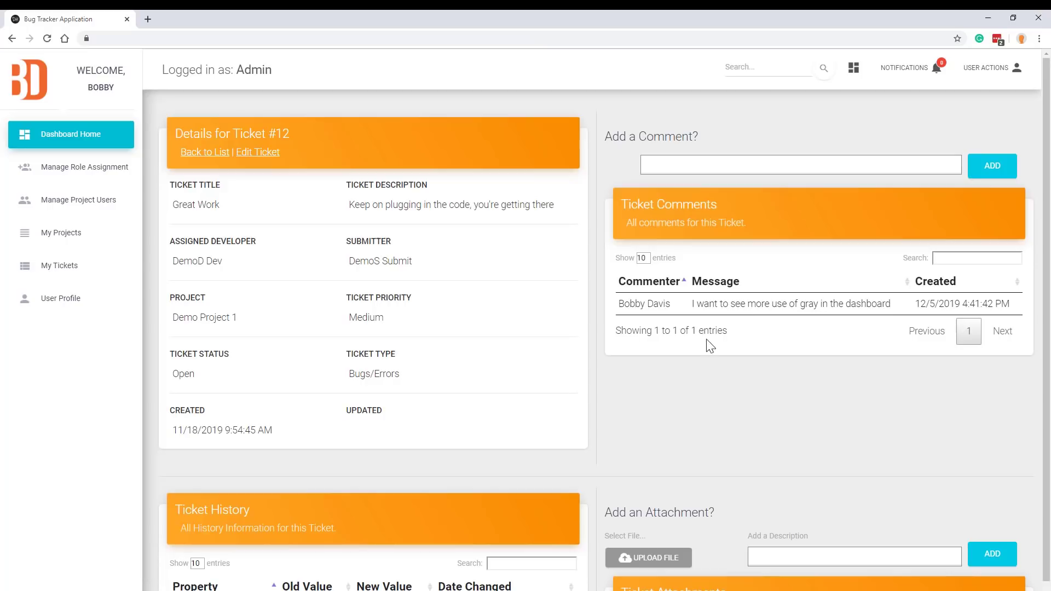
pyautogui.scroll(-3, 712, 385)
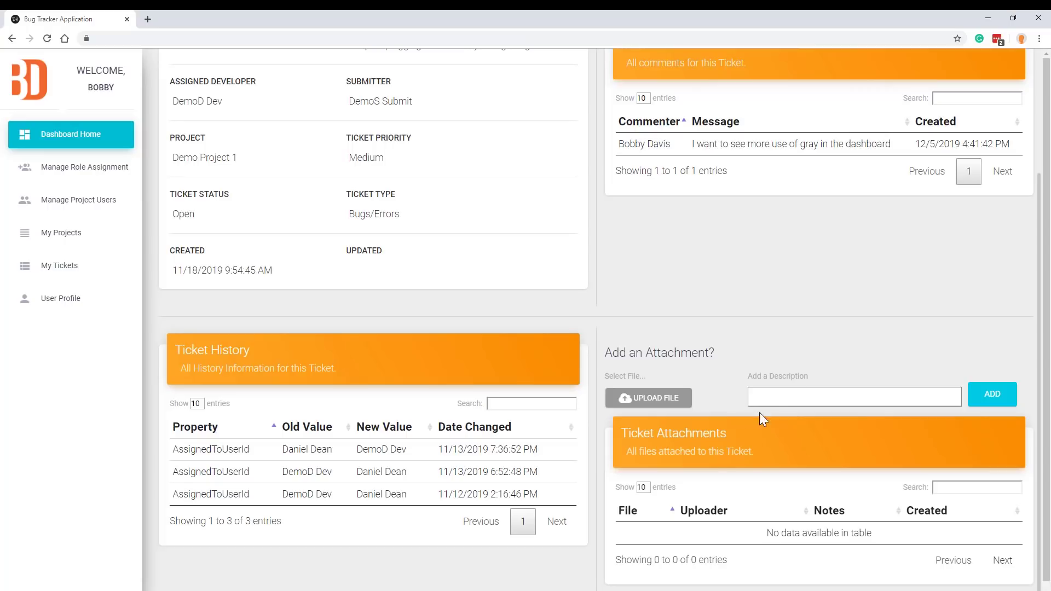
pyautogui.scroll(3, 766, 408)
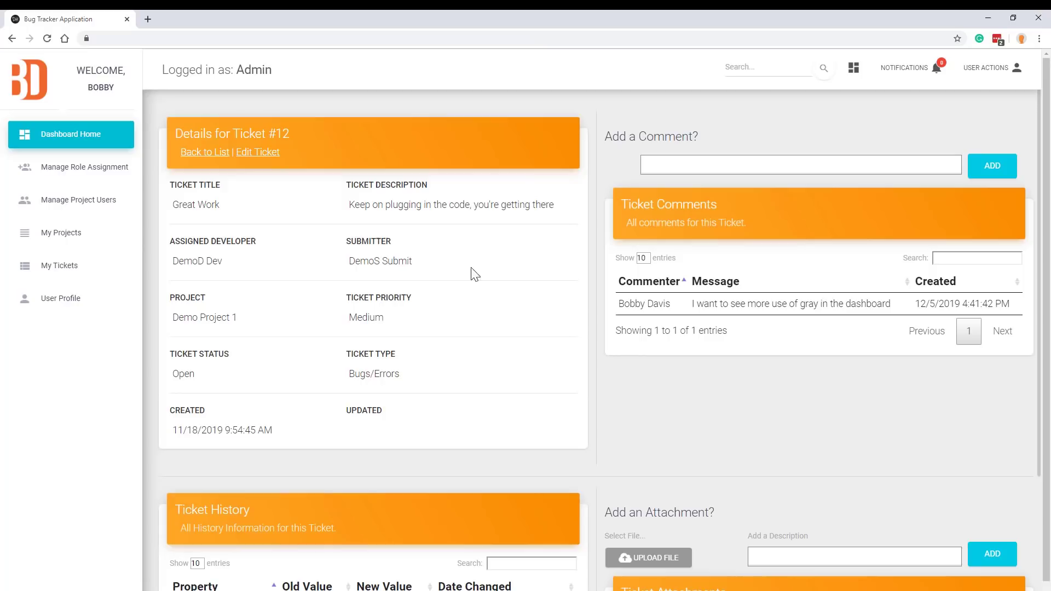
# Step: Set Great Work's status to In Progress, keeping Bugs/Errors type and Medium priority, and save
pyautogui.click(250, 155)
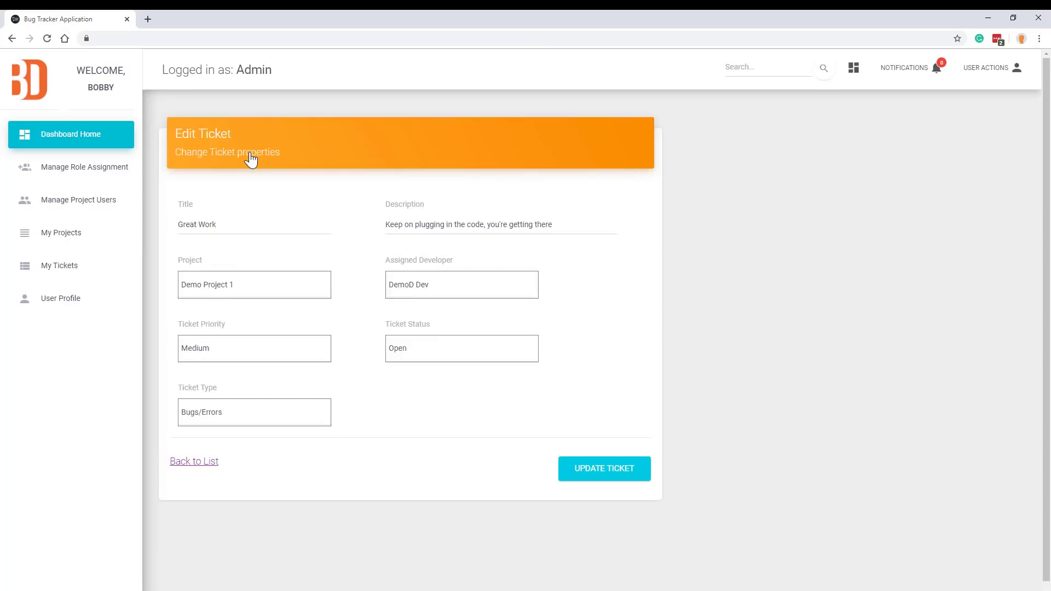
pyautogui.click(471, 335)
pyautogui.click(427, 399)
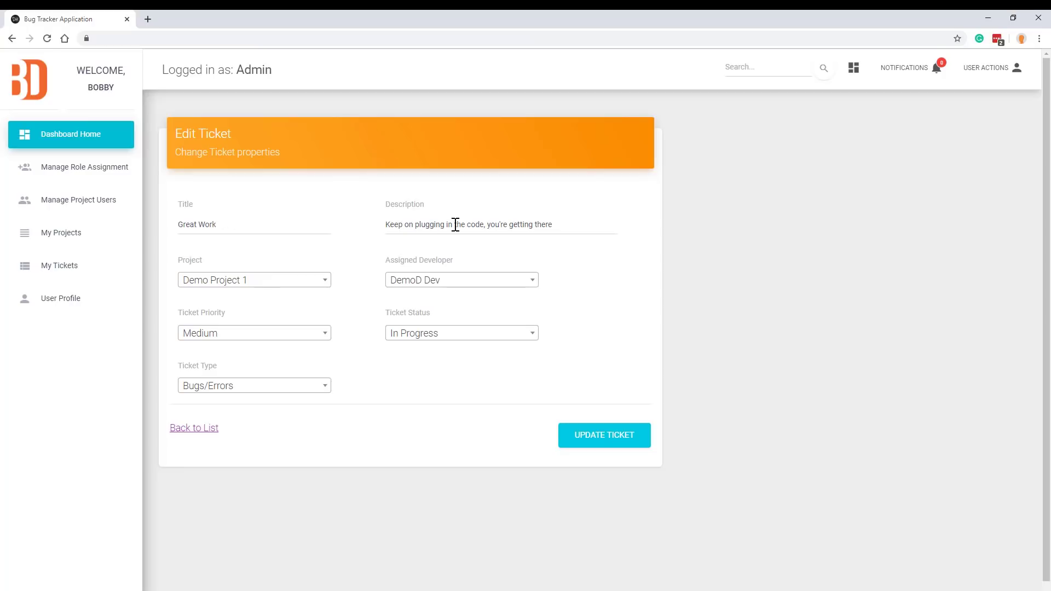
pyautogui.click(249, 388)
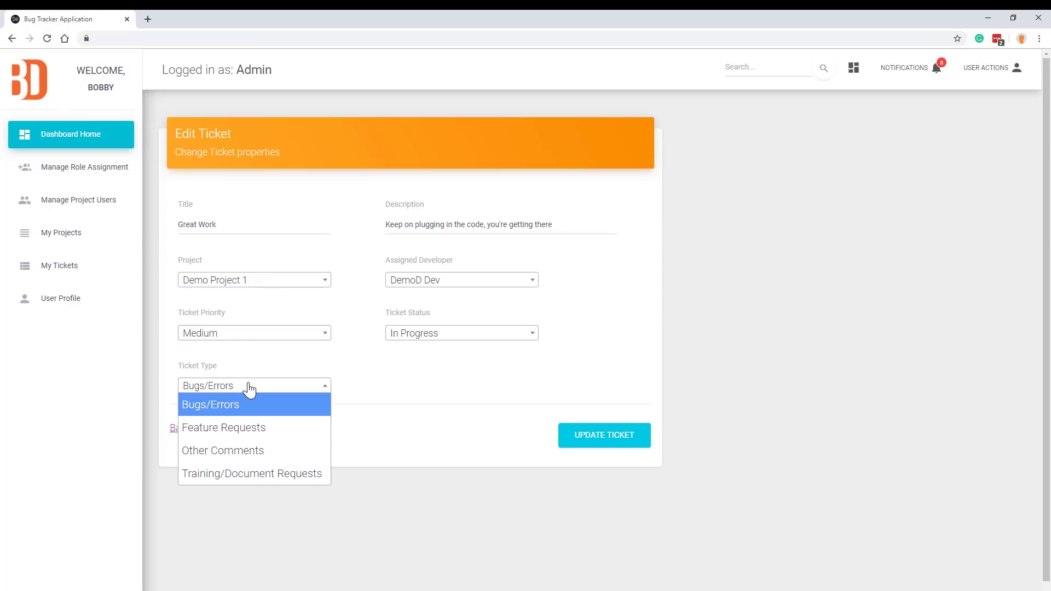
pyautogui.click(249, 387)
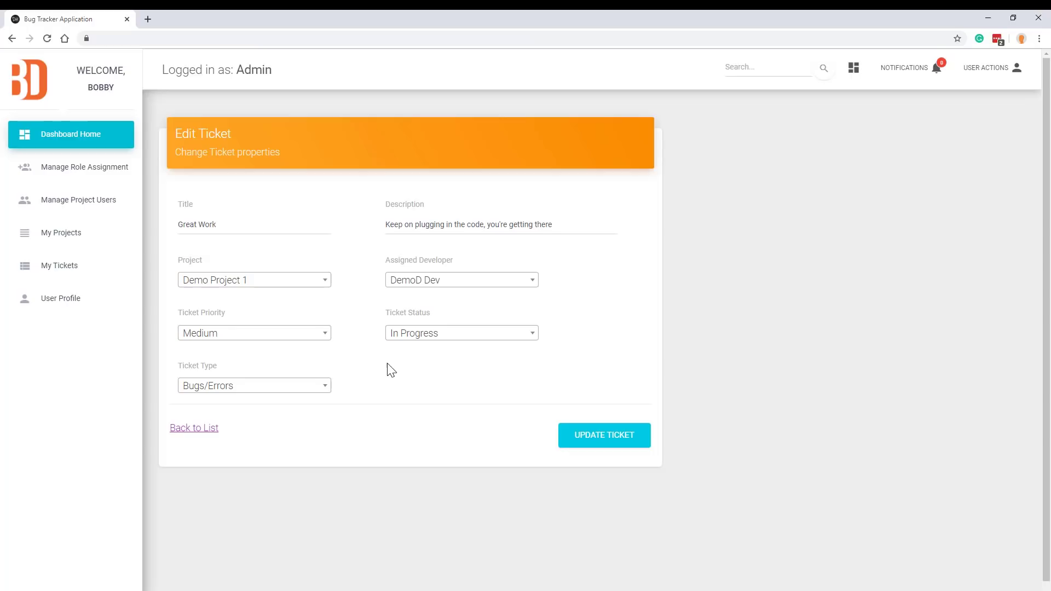
pyautogui.click(325, 334)
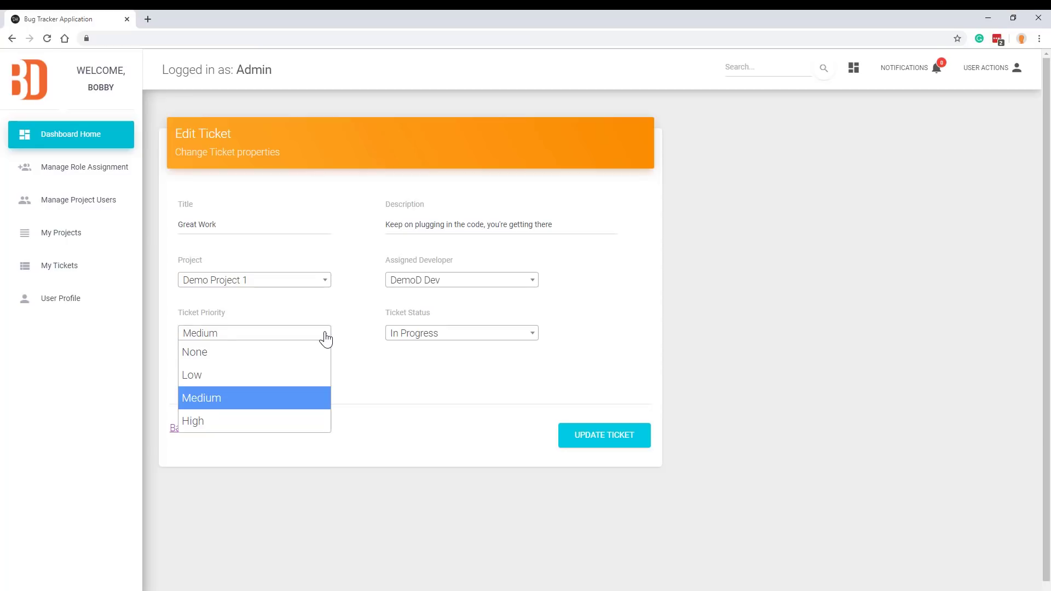
pyautogui.click(369, 331)
pyautogui.click(609, 438)
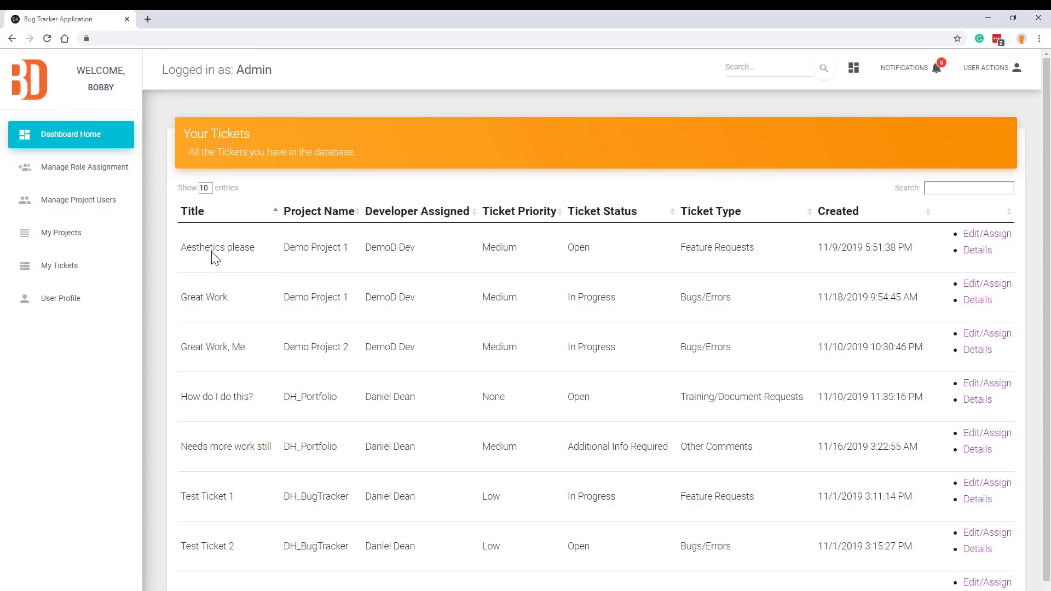
# Step: Filter the Your Tickets table with the search text 'Mediu', leaving 4 of 10 tickets
pyautogui.scroll(-3, 277, 368)
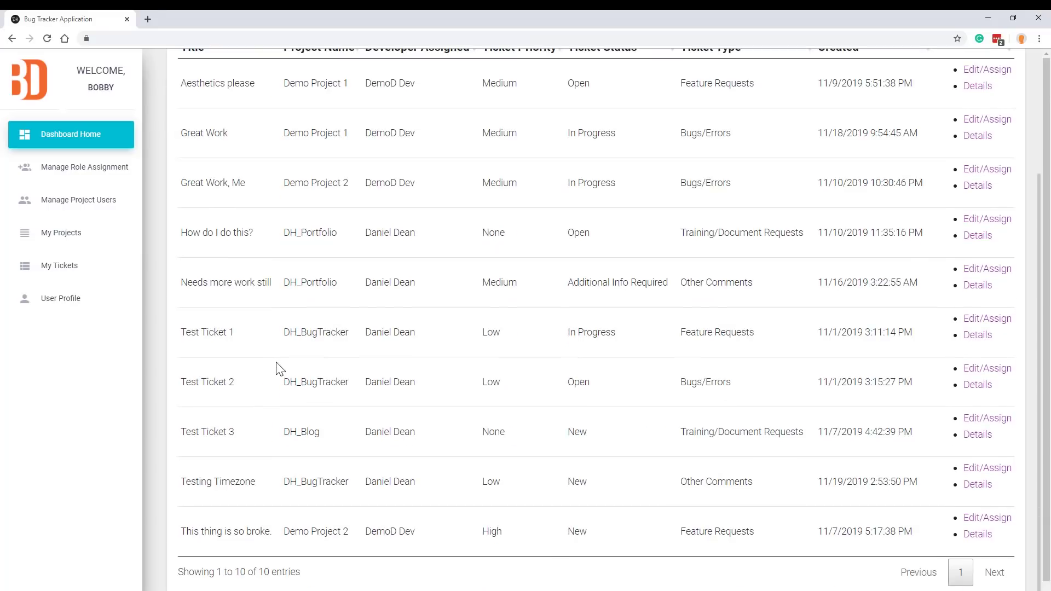
pyautogui.scroll(3, 278, 366)
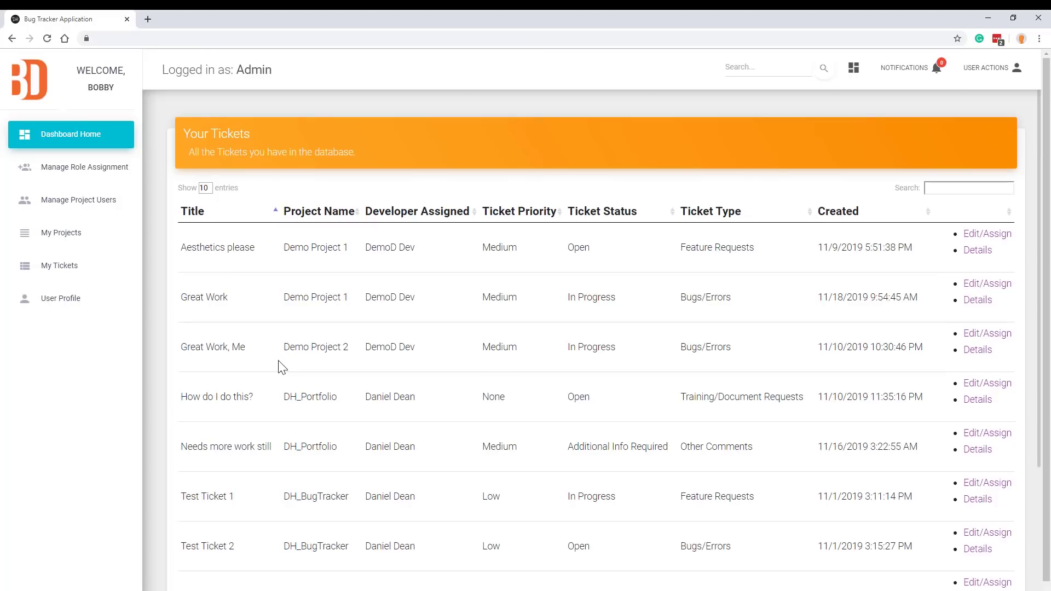
pyautogui.click(950, 191)
pyautogui.write('Mediu')
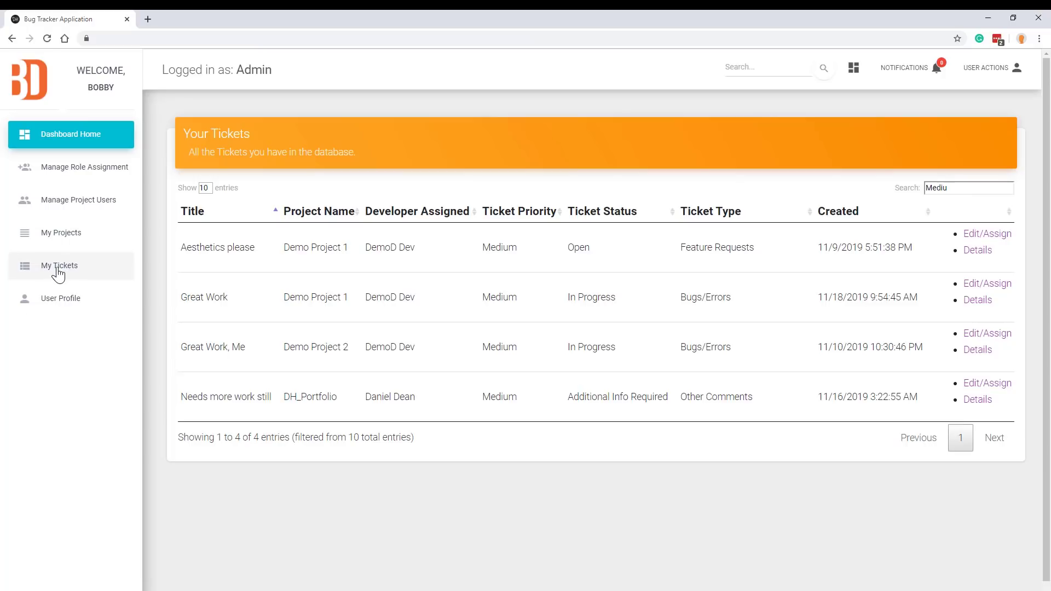
# Step: Open Aesthetics please (Ticket #10) from the first filtered row and look over its details
pyautogui.click(978, 252)
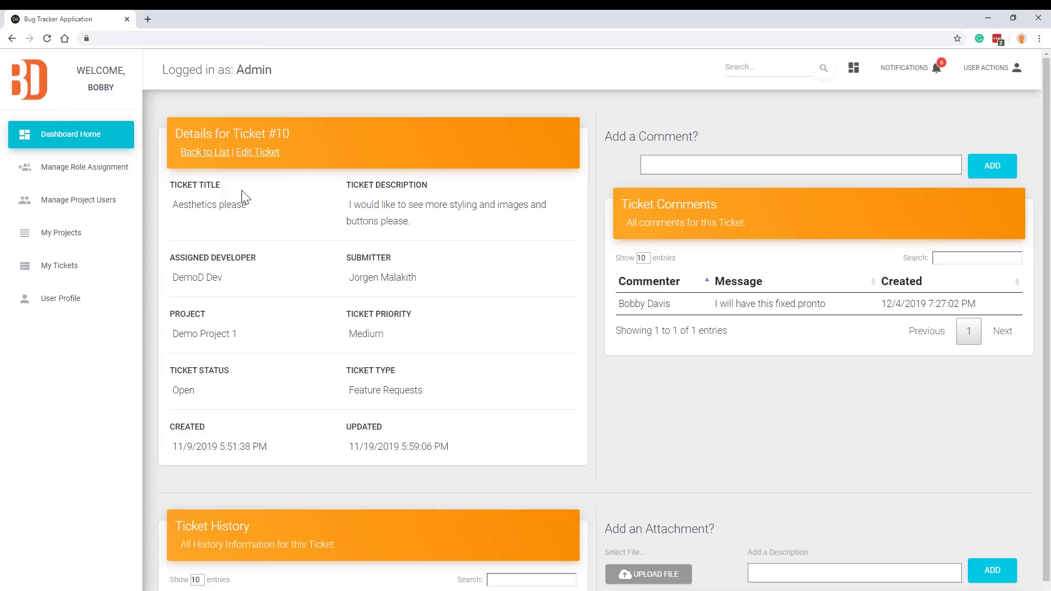
pyautogui.scroll(-4, 305, 296)
pyautogui.scroll(4, 306, 295)
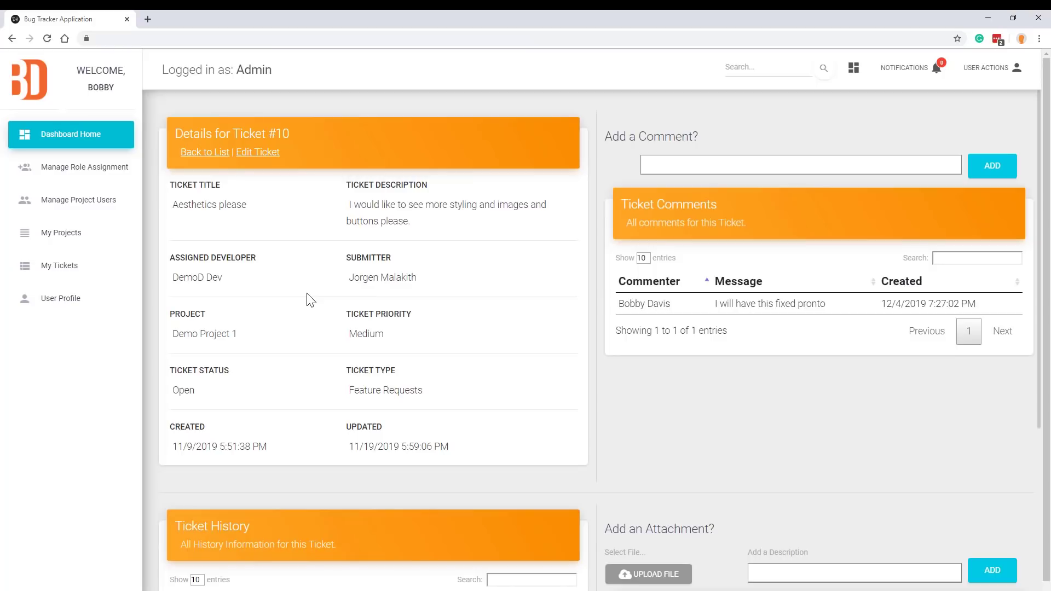